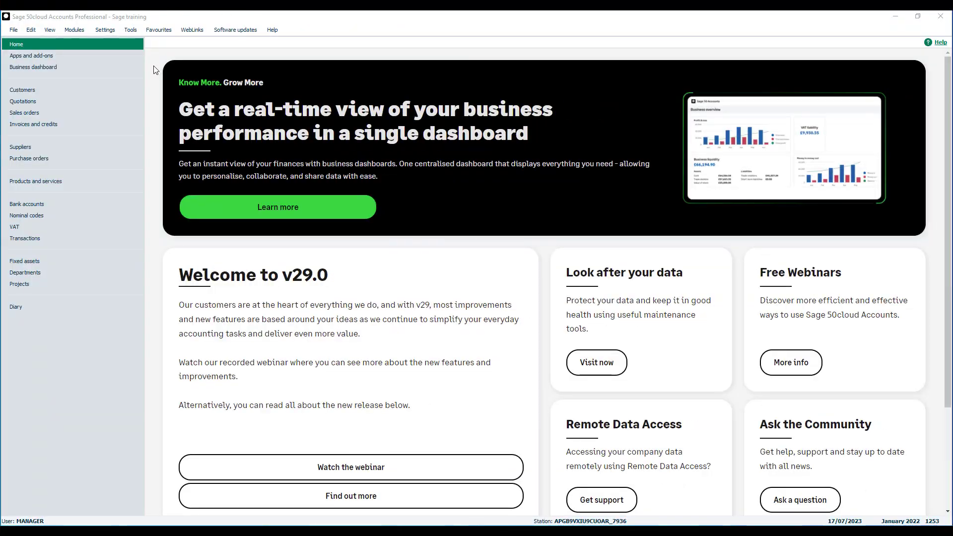
From Settings > User Management > Users, start a new user and choose the Administrator type
{"action": "left_click", "coordinate": [109, 31]}
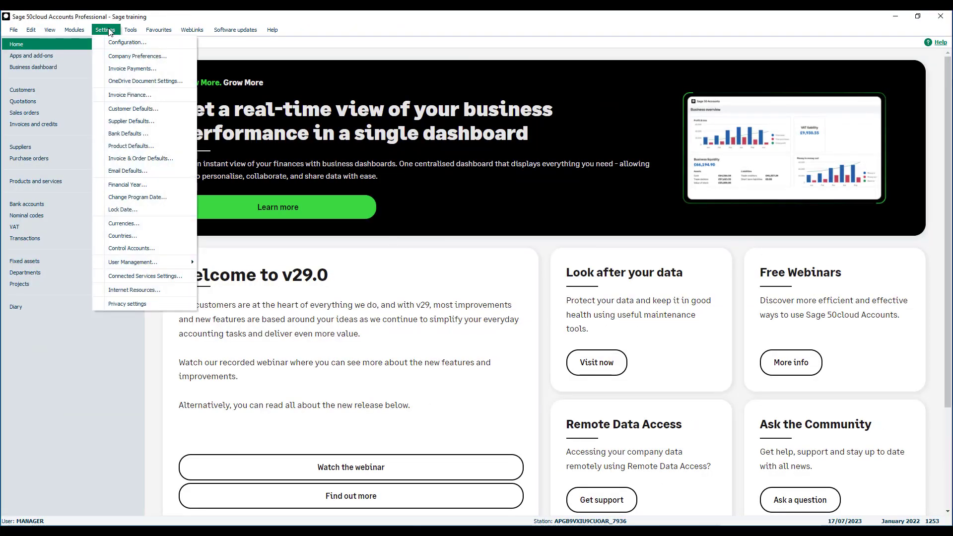
{"action": "mouse_move", "coordinate": [155, 266]}
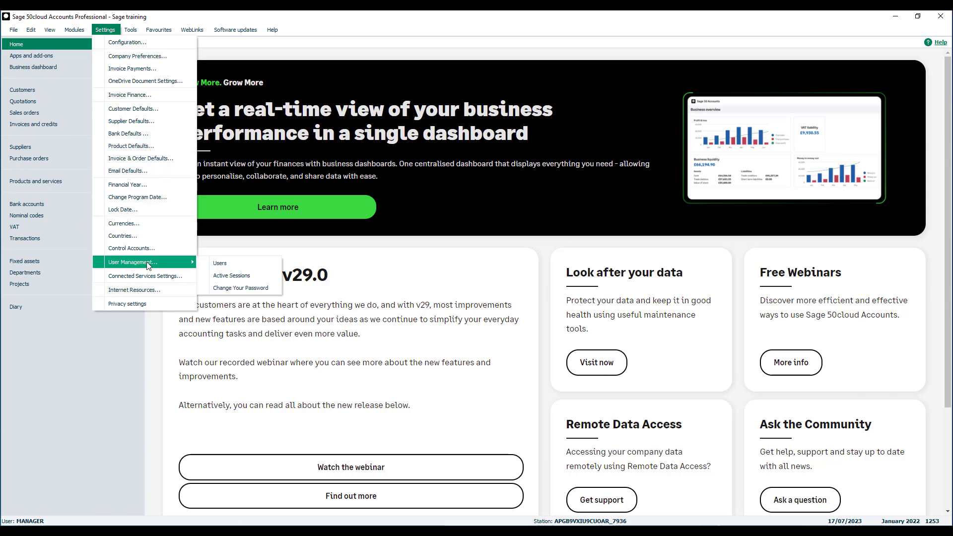
{"action": "left_click", "coordinate": [218, 263]}
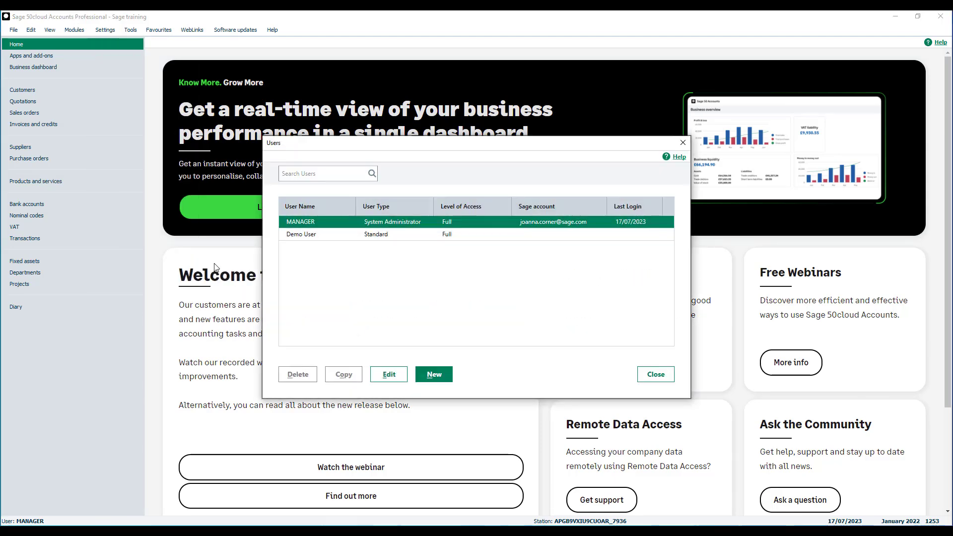
{"action": "left_click", "coordinate": [430, 376]}
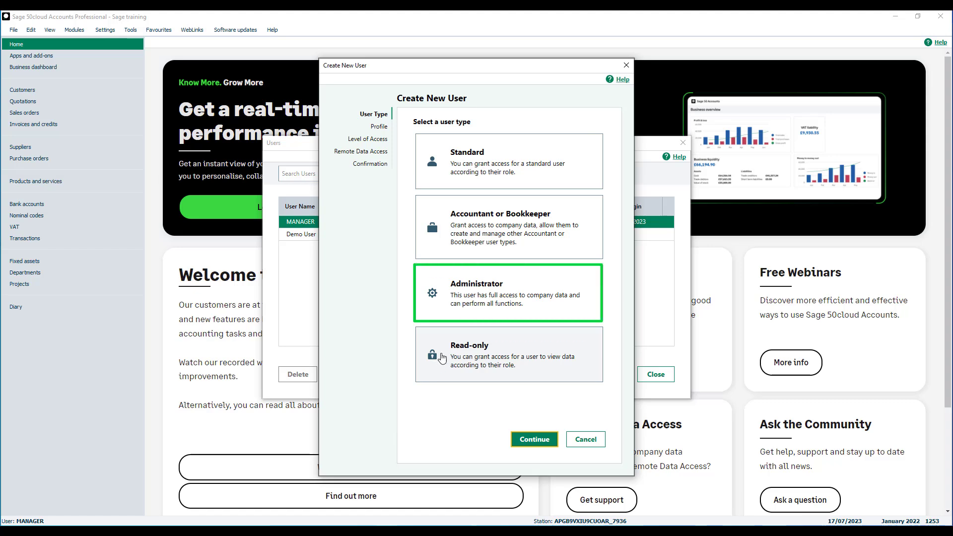
{"action": "left_click", "coordinate": [461, 300]}
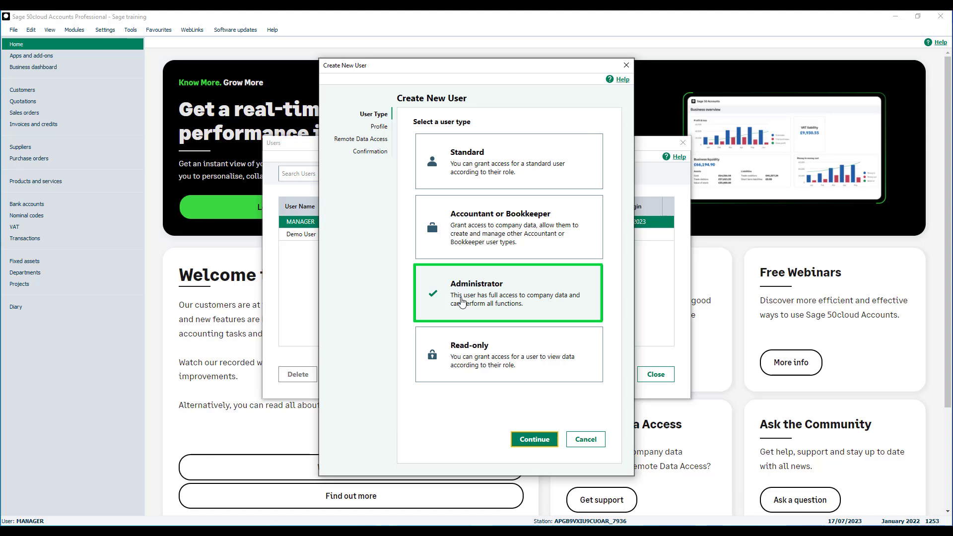
Name the Administrator 'new user', require a password change at next login, and enter the password twice
{"action": "left_click", "coordinate": [535, 439]}
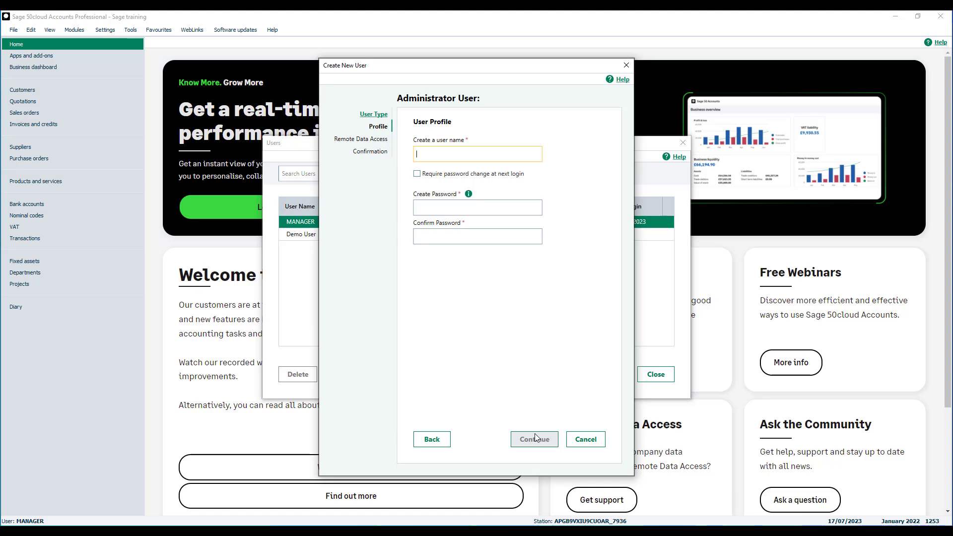
{"action": "type", "text": "new user"}
{"action": "left_click", "coordinate": [419, 177]}
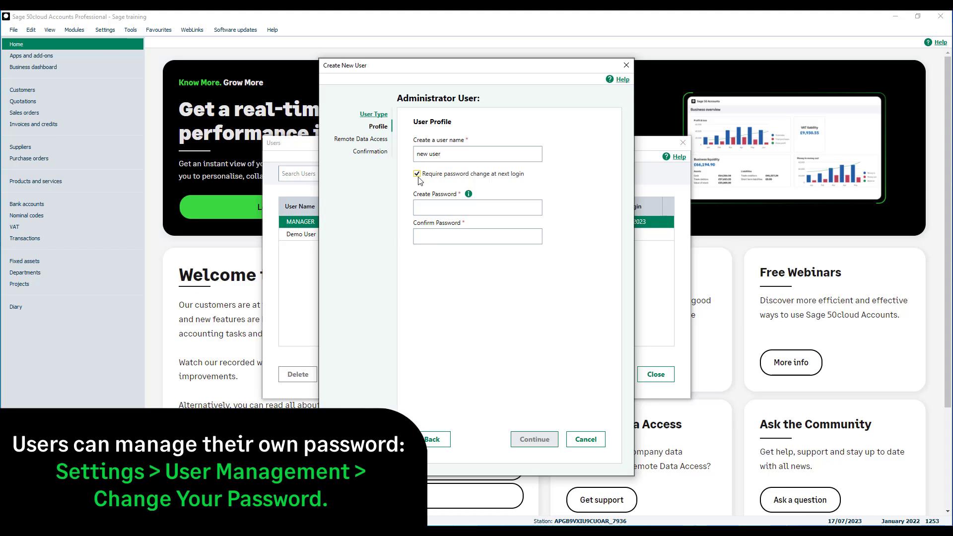
{"action": "left_click", "coordinate": [421, 208]}
{"action": "type", "text": "•••••••••"}
{"action": "key", "text": "Tab"}
{"action": "type", "text": "•••••••"}
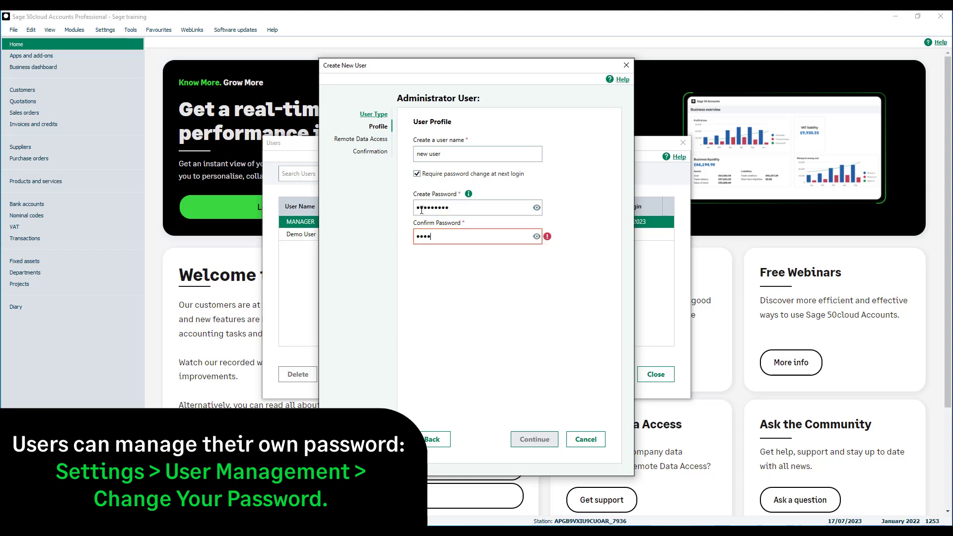
{"action": "type", "text": "••"}
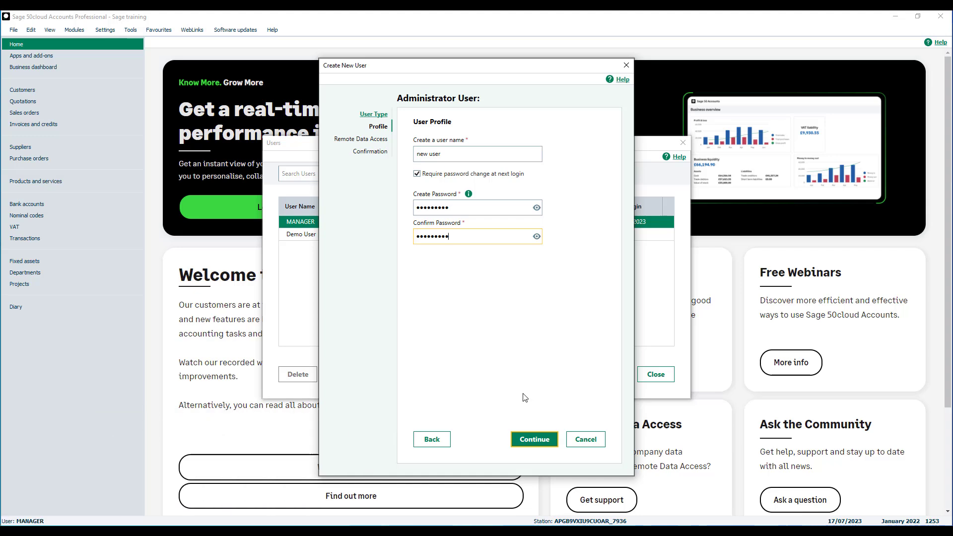
Leave Allow Remote Data Access unticked and continue to the Confirmation summary for 'new user'
{"action": "left_click", "coordinate": [539, 446]}
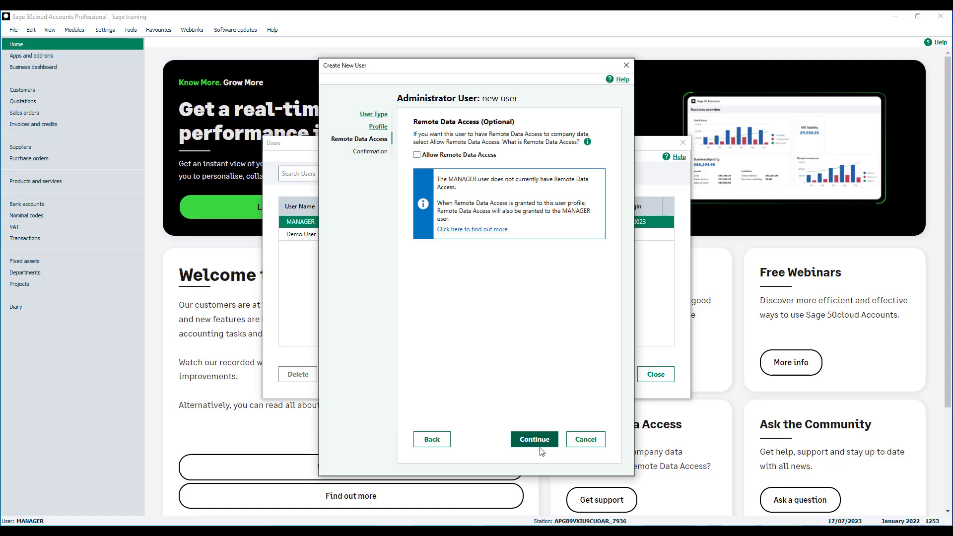
{"action": "left_click", "coordinate": [417, 155]}
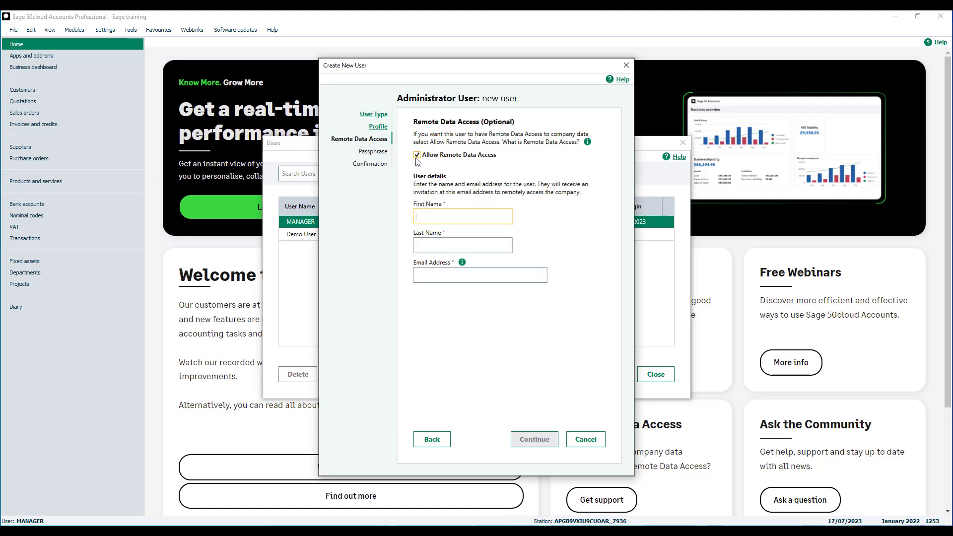
{"action": "left_click", "coordinate": [416, 155]}
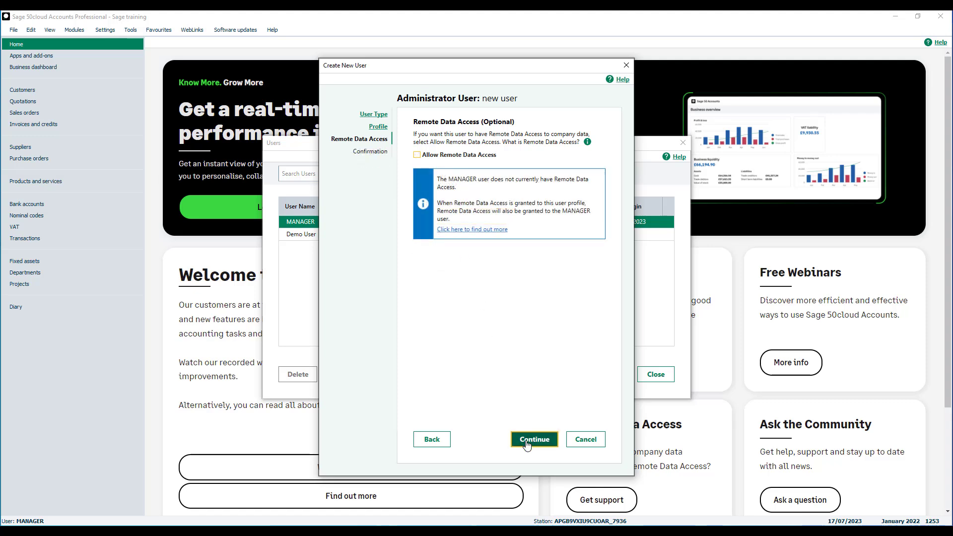
{"action": "left_click", "coordinate": [527, 445]}
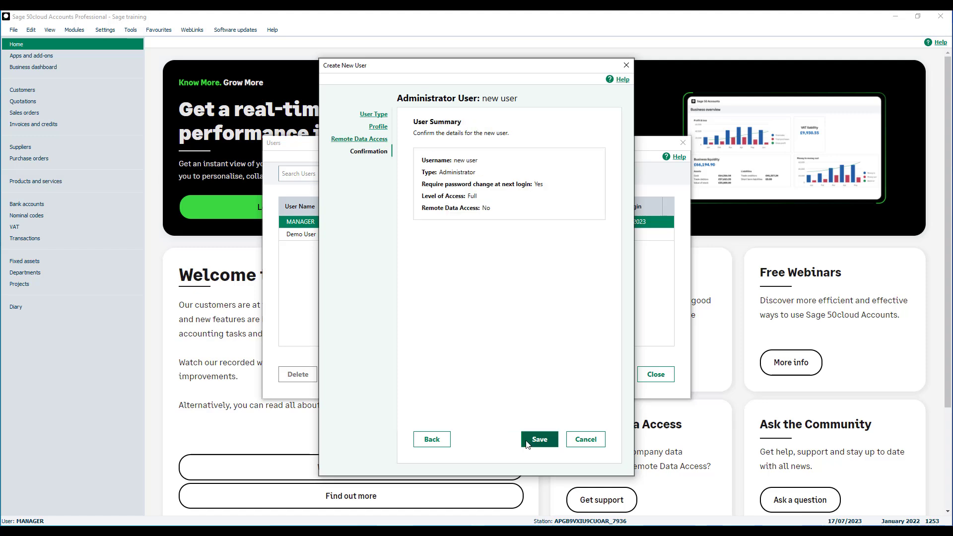
Save 'new user' as Administrator, then start a second new user of Standard type
{"action": "left_click", "coordinate": [527, 444]}
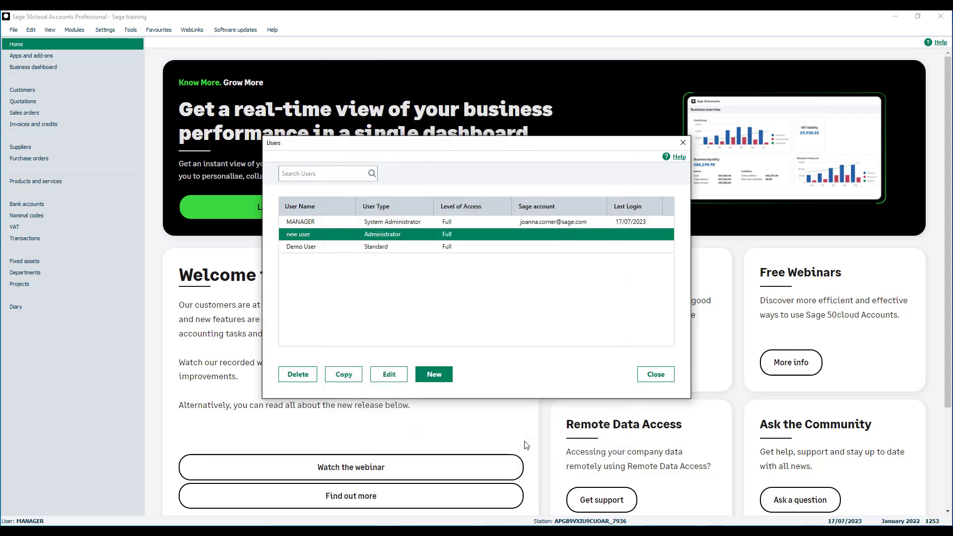
{"action": "left_click", "coordinate": [435, 377]}
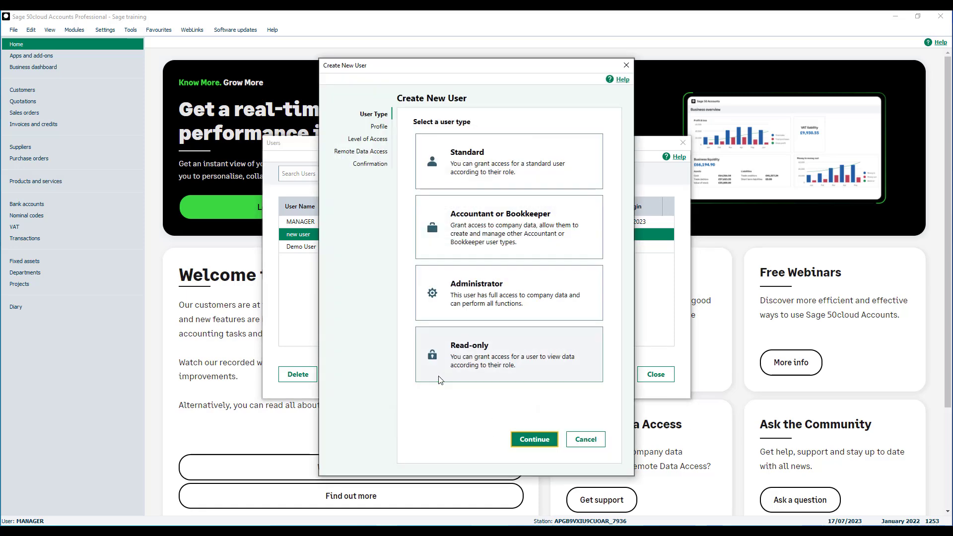
{"action": "left_click", "coordinate": [447, 183]}
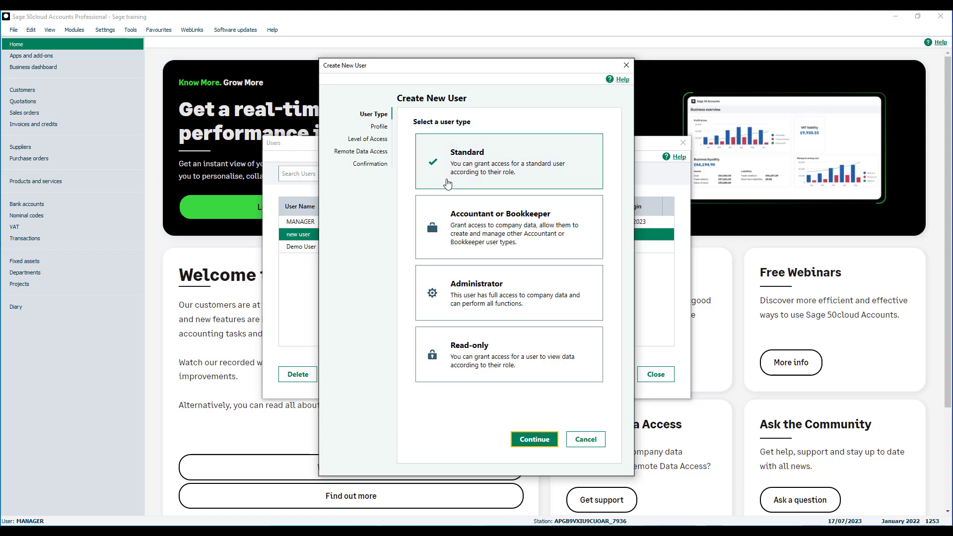
Name the Standard user '2 new user' and enter the same password in both password fields
{"action": "left_click", "coordinate": [526, 440]}
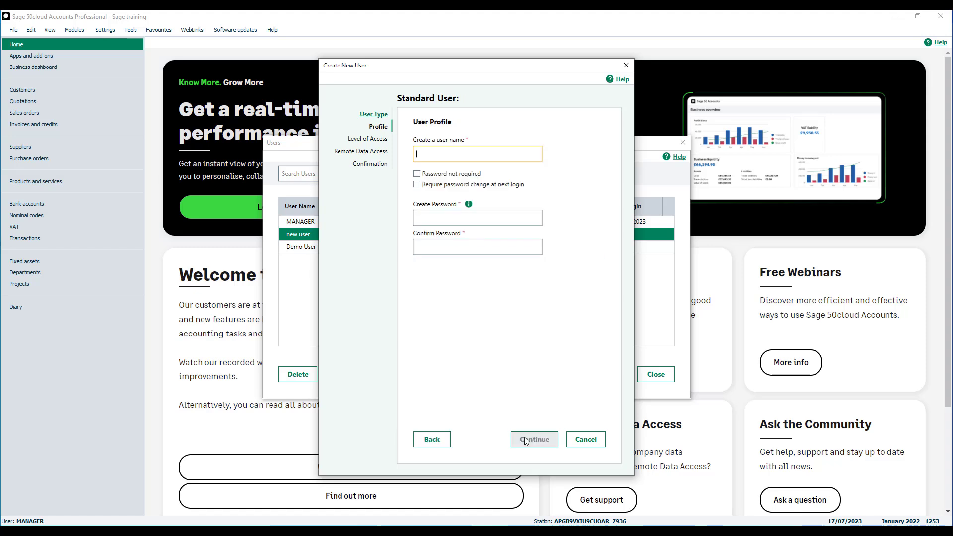
{"action": "type", "text": "2 new user"}
{"action": "left_click", "coordinate": [419, 217]}
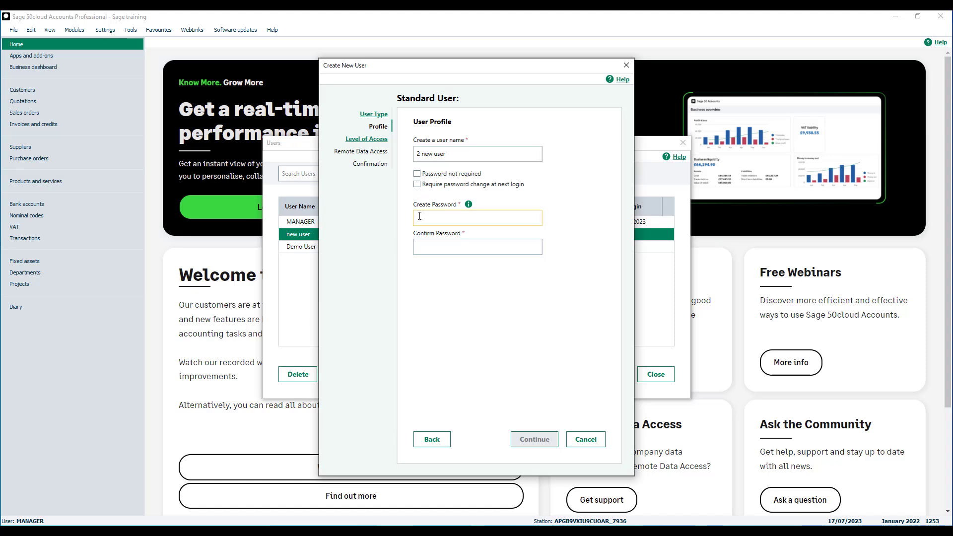
{"action": "type", "text": "*********"}
{"action": "key", "text": "Tab"}
{"action": "type", "text": "*********"}
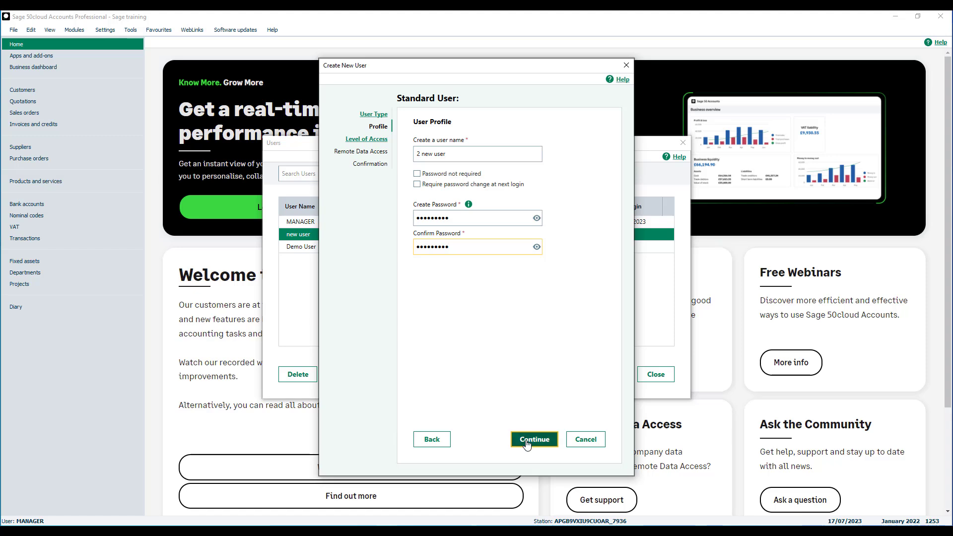
On Level of Access, grant Customers access and remove Nominal codes access for '2 new user'
{"action": "left_click", "coordinate": [527, 444]}
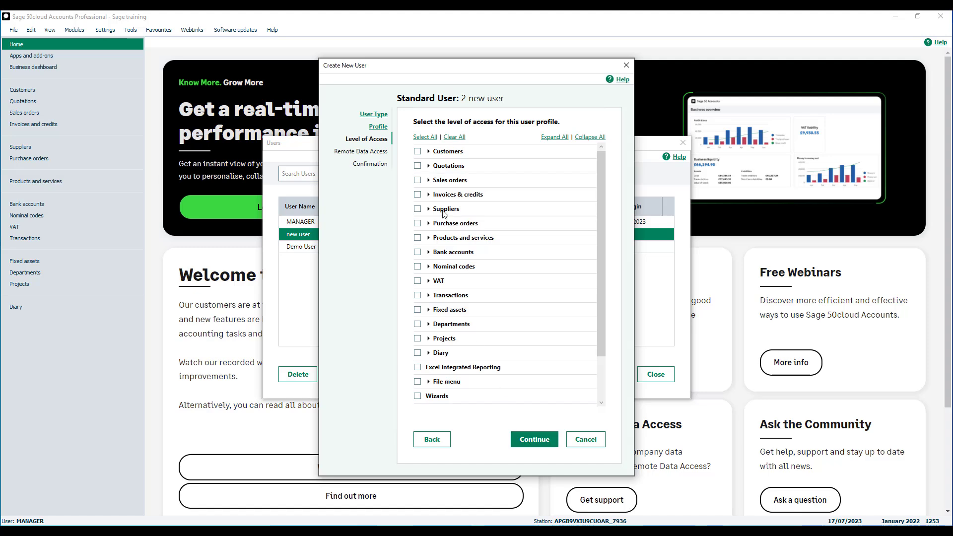
{"action": "left_click", "coordinate": [418, 153]}
{"action": "left_click", "coordinate": [416, 266]}
Keep remote data access off and continue to the Confirmation summary for '2 new user'
{"action": "left_click", "coordinate": [535, 439]}
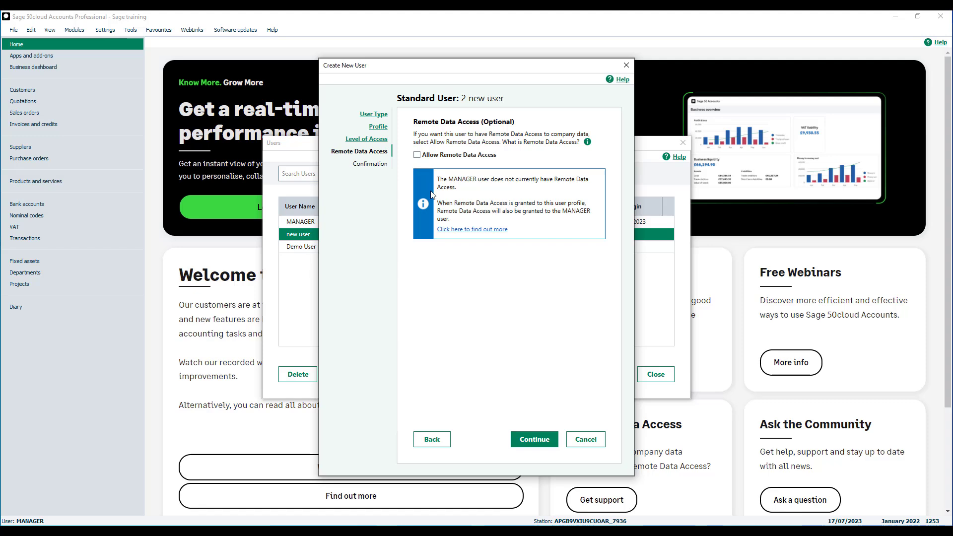
{"action": "left_click", "coordinate": [547, 447]}
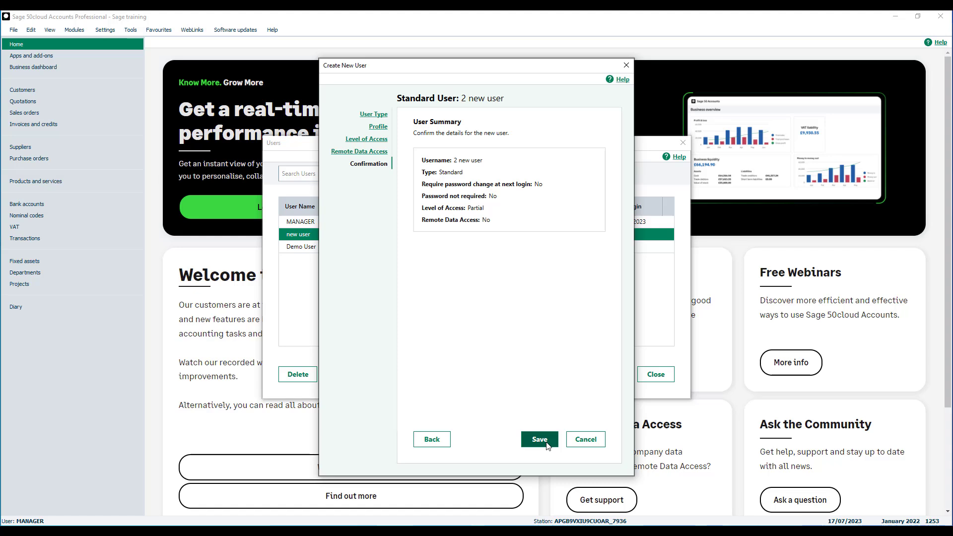